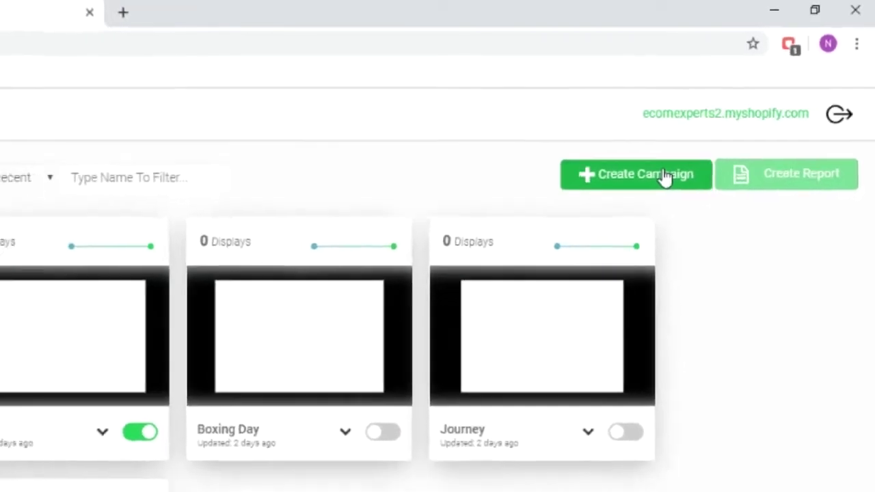
- Start a new campaign using Smart Setup and choose the Simple Pop-Up type
left_click(715, 134)
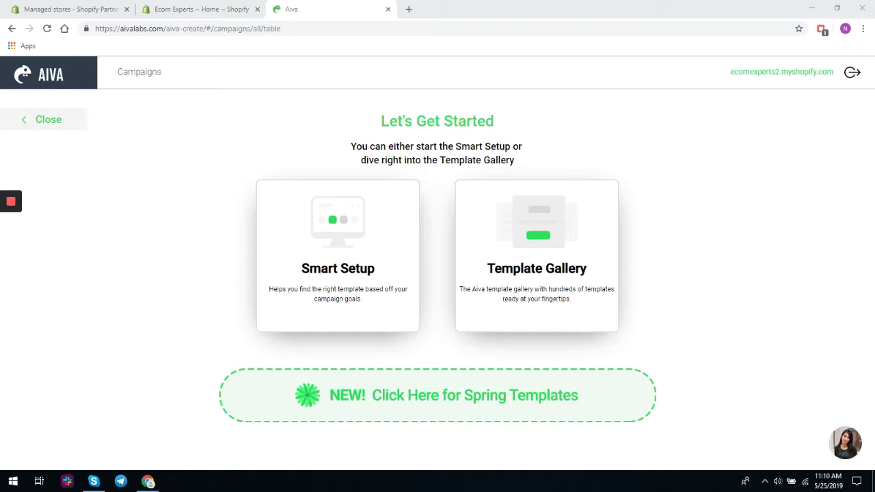
left_click(319, 273)
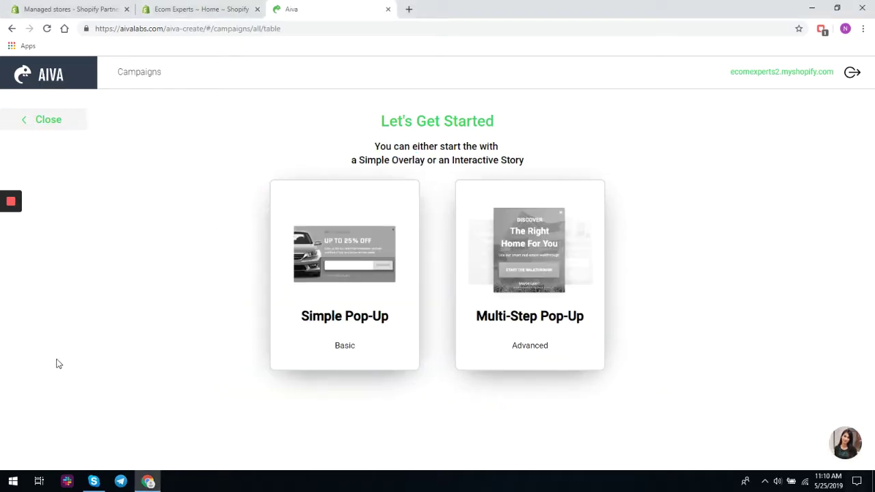
left_click(322, 319)
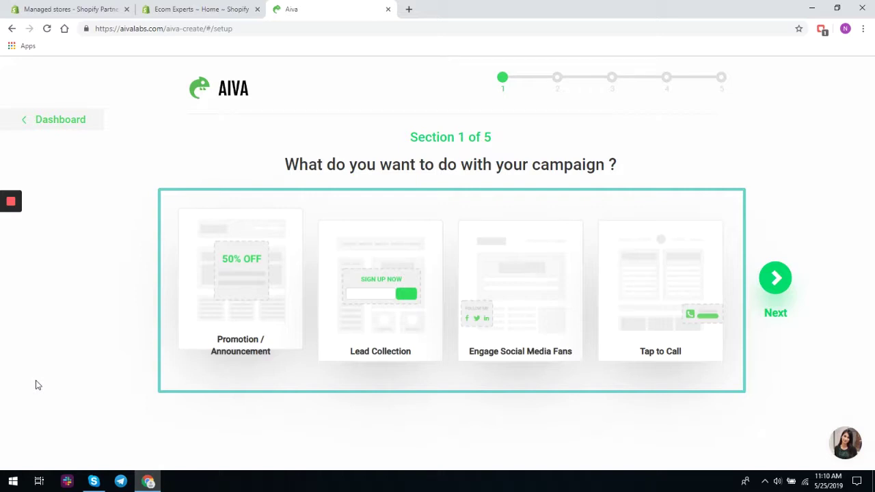
- Set the campaign to a Promotion / Announcement, X% Percent Off, Popup on All Pages, targeting leaving visitors
left_click(264, 276)
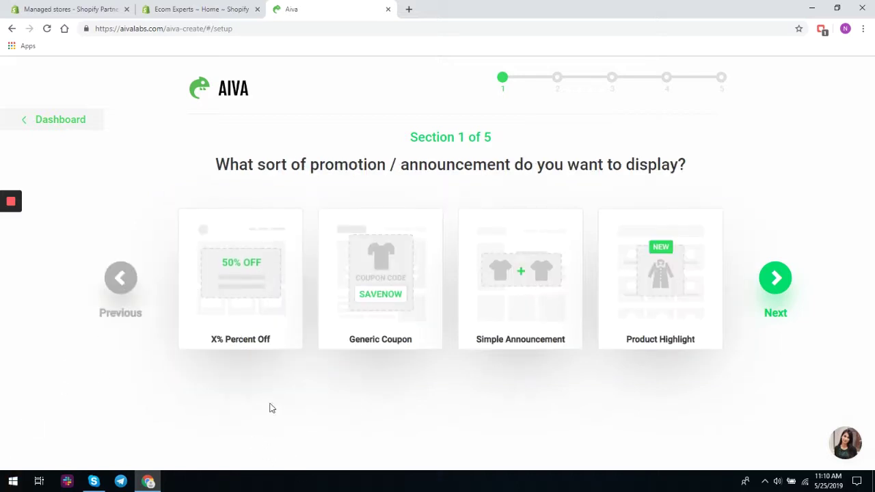
left_click(248, 291)
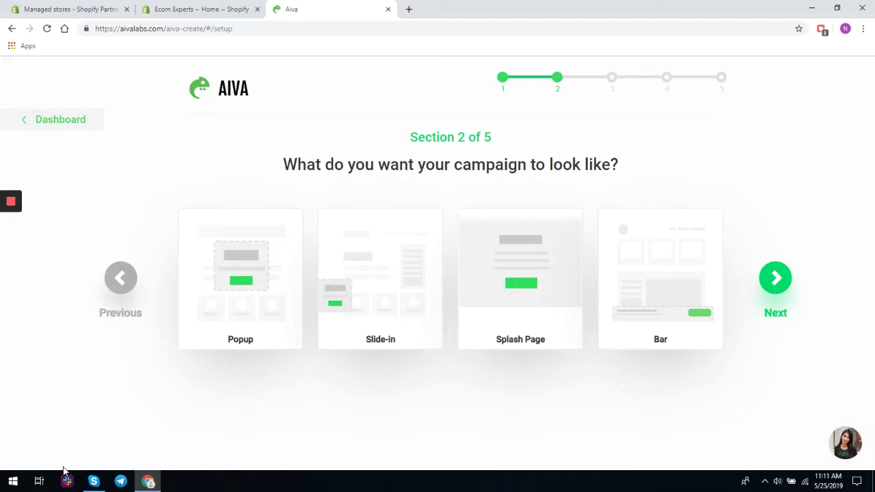
left_click(276, 276)
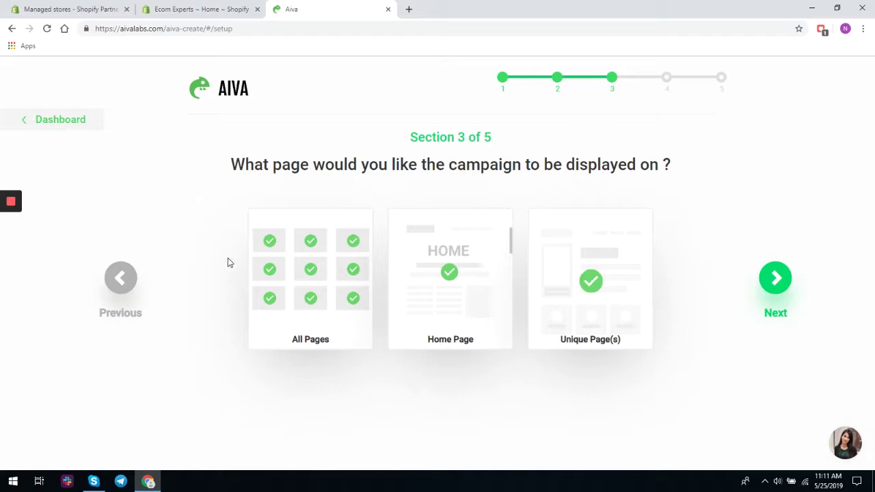
left_click(268, 289)
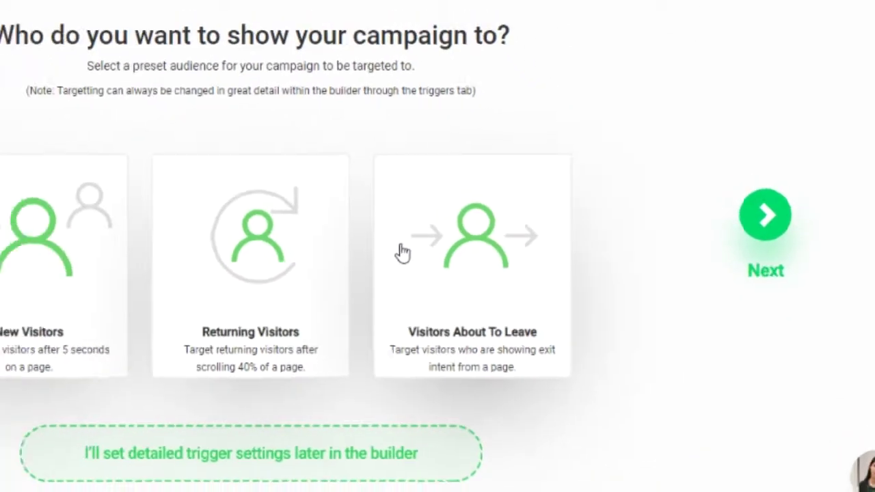
left_click(403, 253)
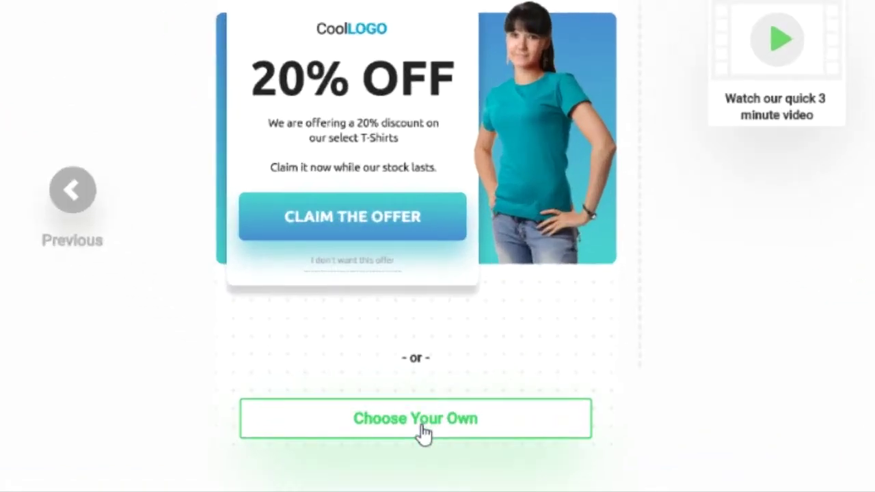
- Skip the suggested template and pick the GET 10% OFF coupon template from the gallery
left_click(381, 432)
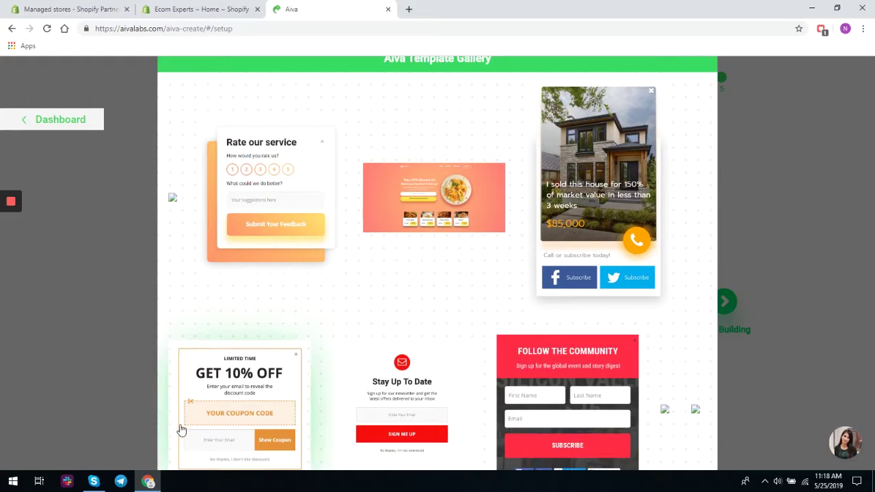
left_click(207, 418)
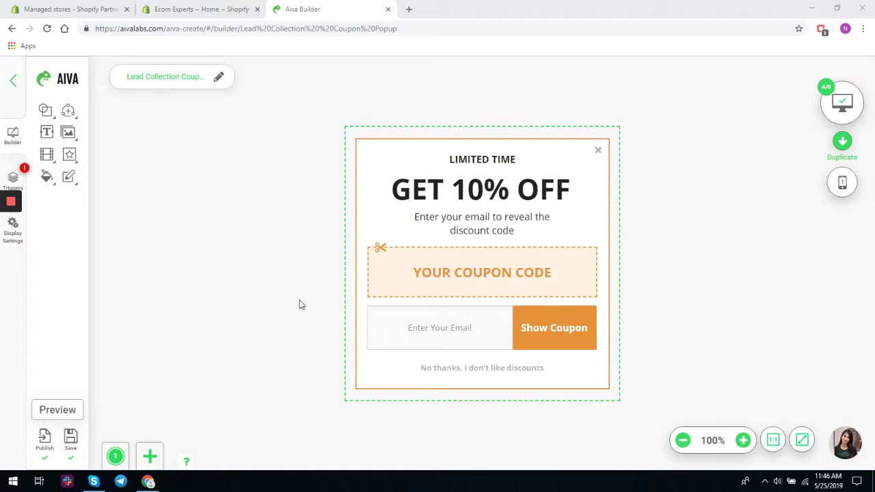
- Select the GET 10% OFF headline and view the Exit Intent trigger set to 50 px from top
left_click(454, 195)
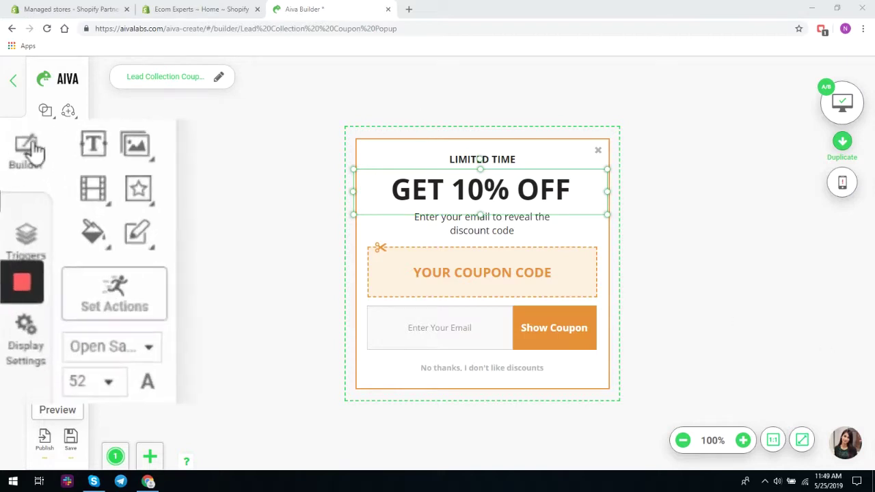
left_click(13, 176)
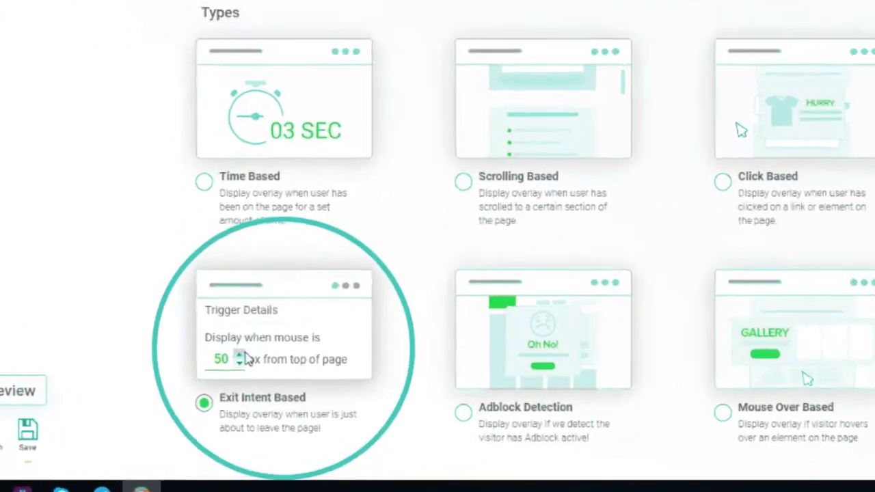
left_click(213, 385)
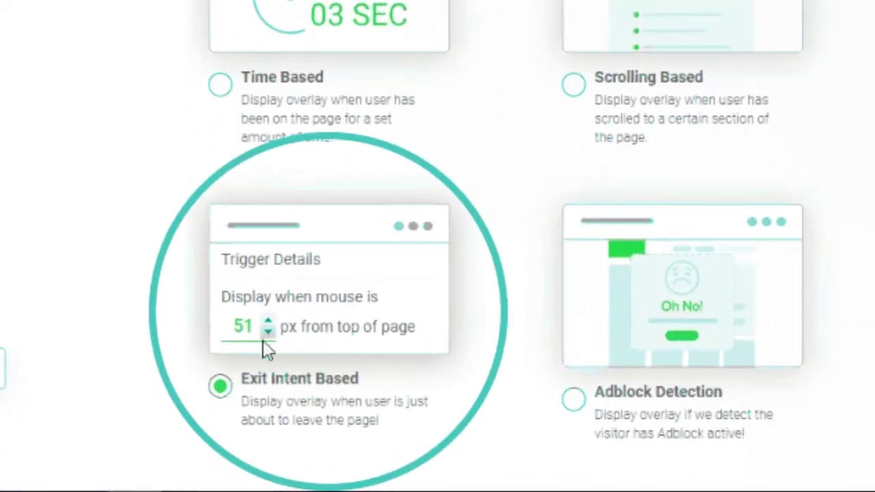
left_click(268, 333)
double_click(247, 326)
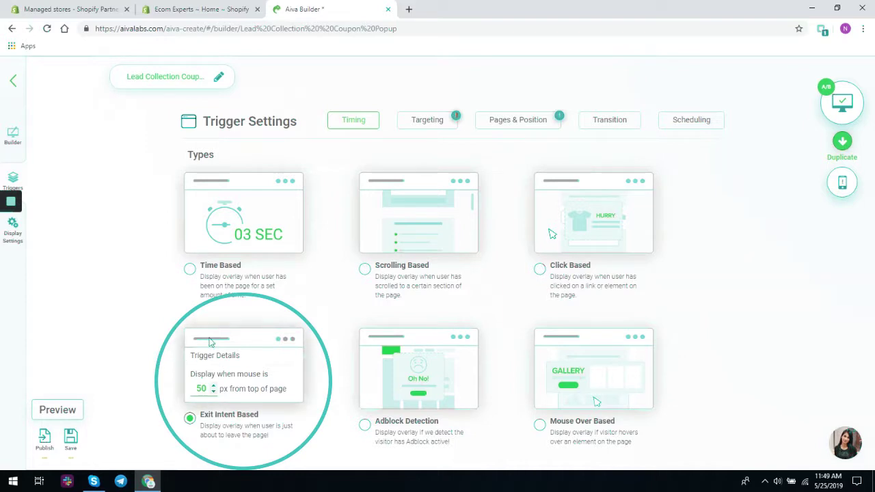
left_click(440, 130)
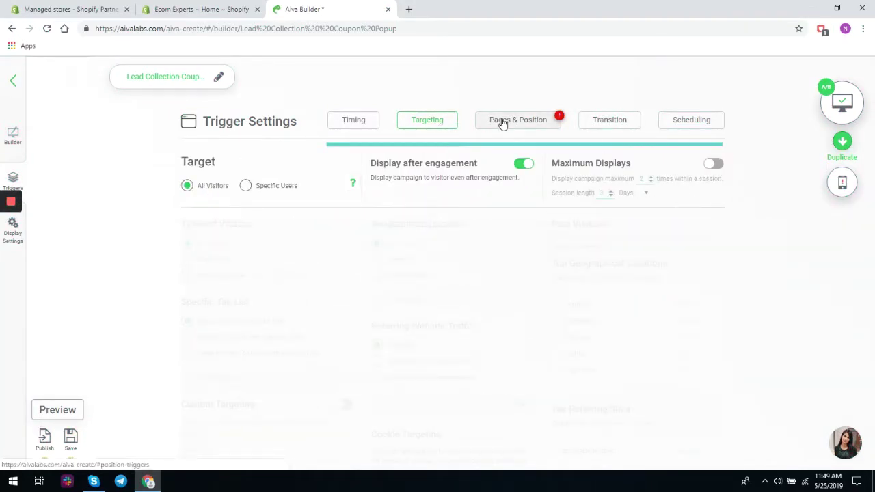
left_click(611, 123)
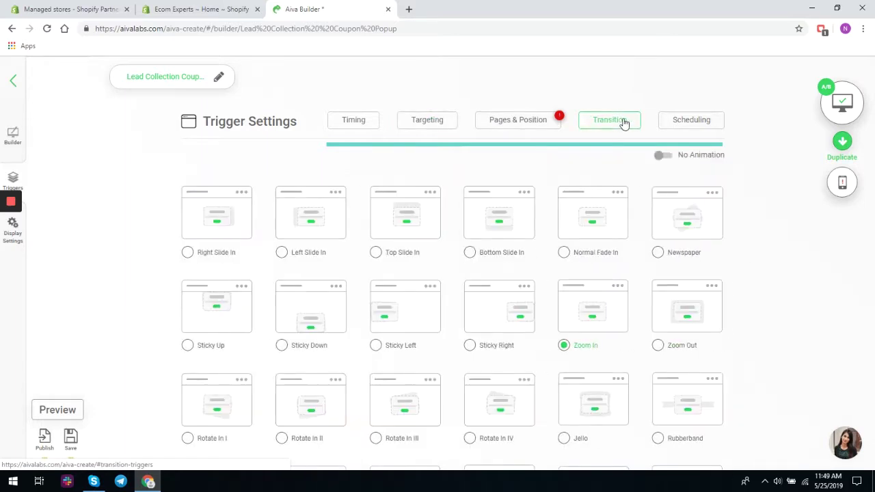
left_click(689, 120)
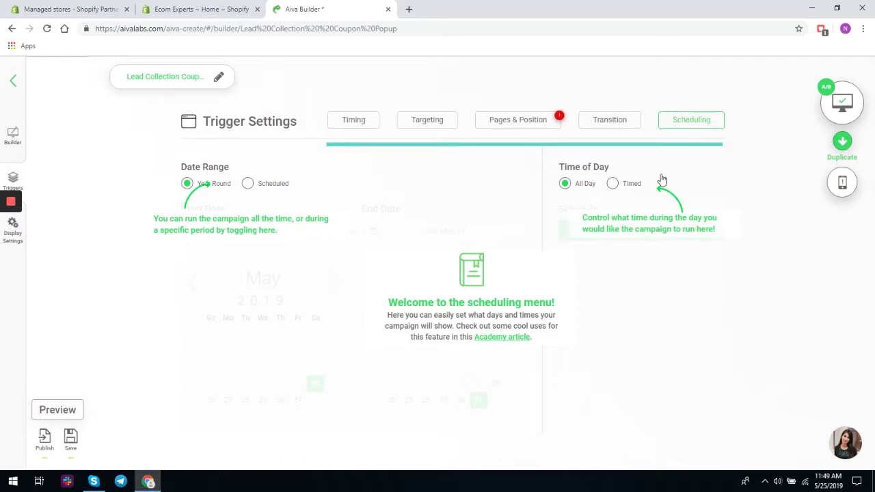
left_click(789, 207)
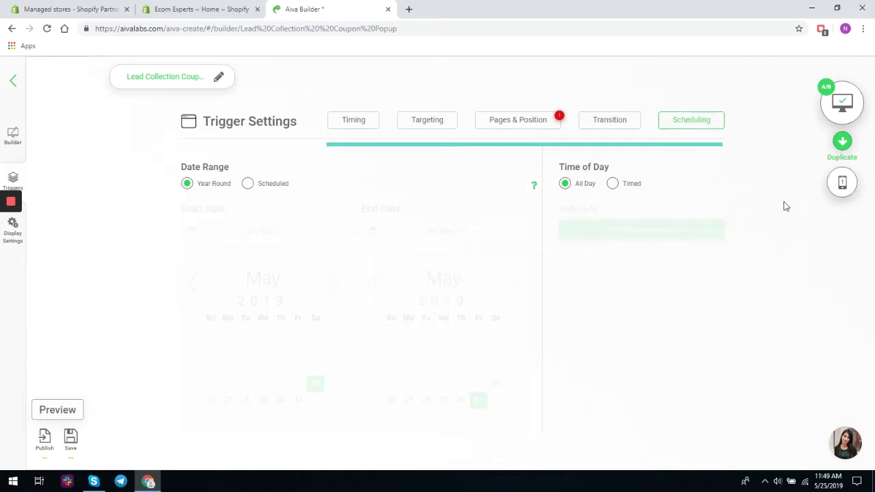
left_click(359, 123)
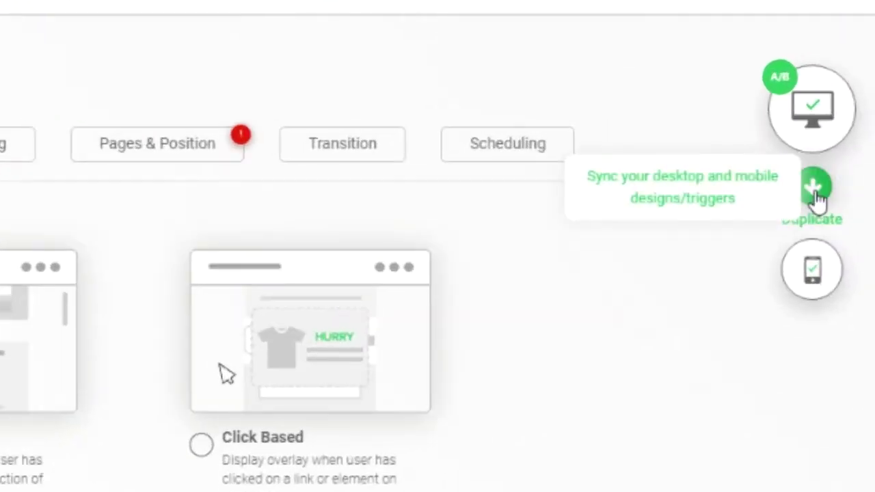
left_click(814, 188)
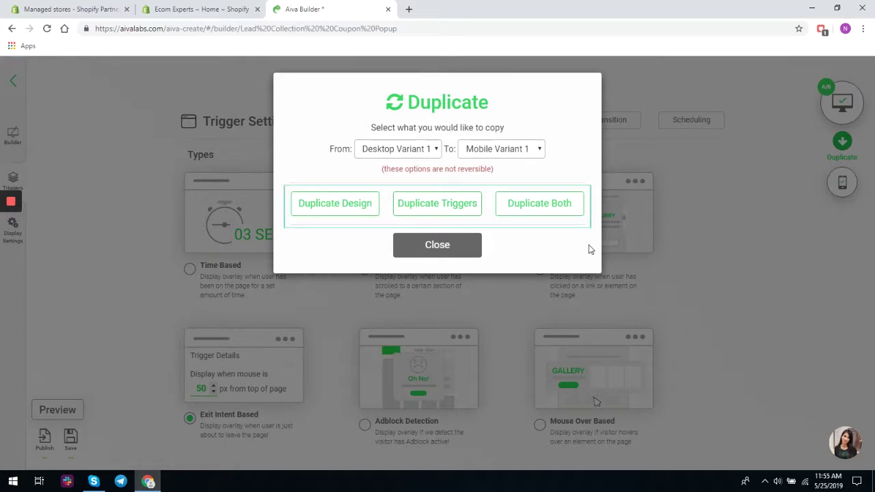
- Dismiss the duplicate options, save the project and return to the Campaigns list
left_click(465, 250)
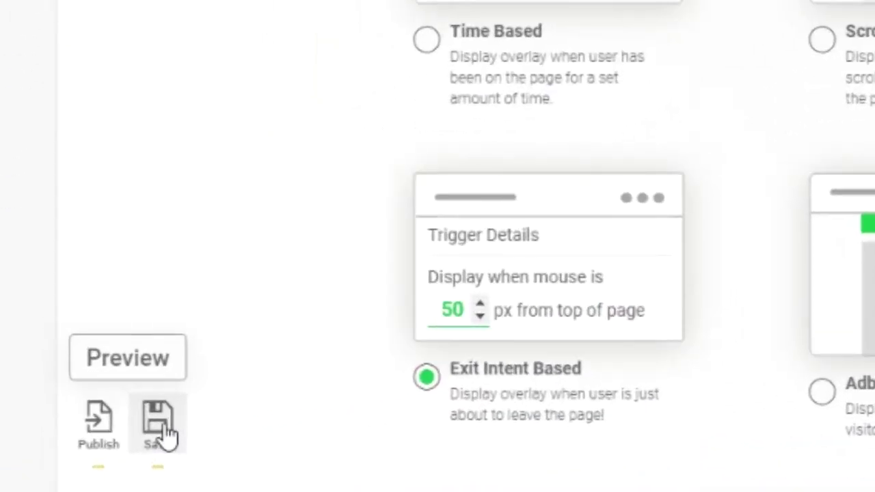
left_click(166, 434)
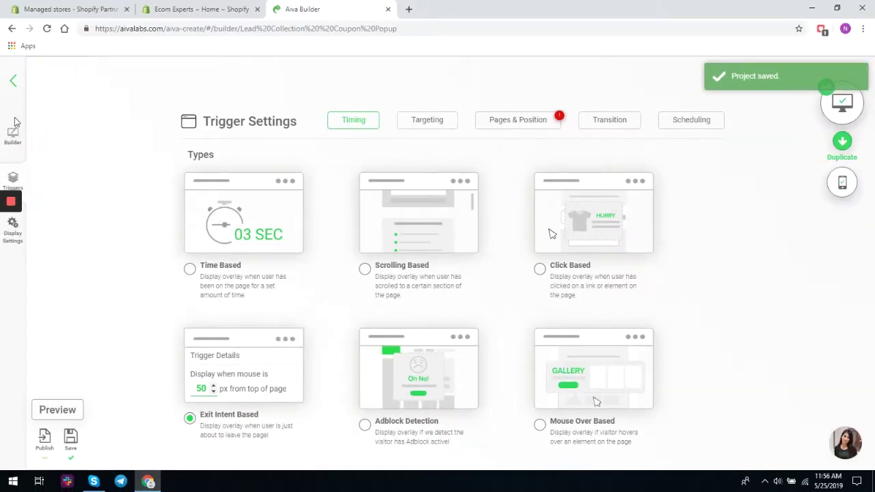
left_click(13, 81)
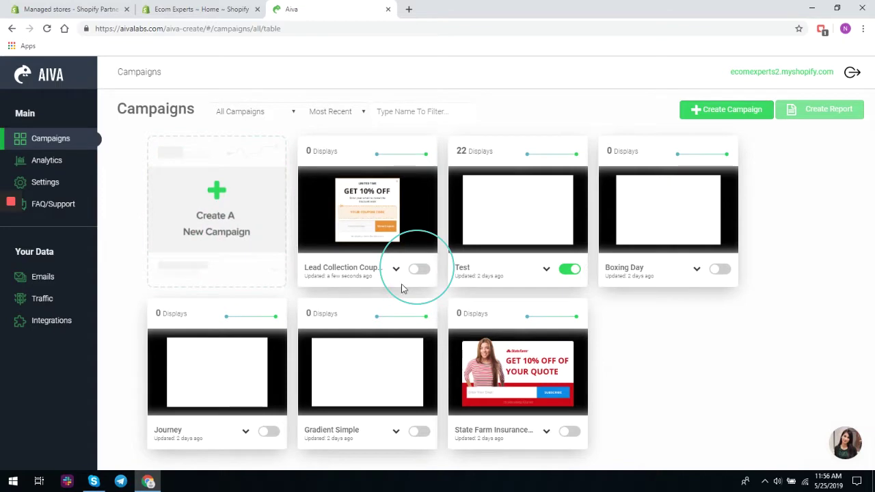
- Toggle the Lead Collection Coupon campaign on, then off again, and go to Analytics
left_click(428, 272)
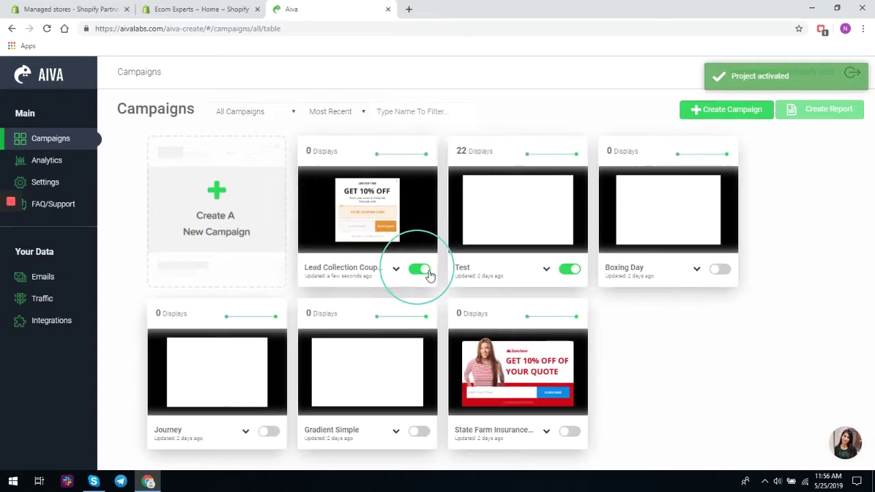
left_click(424, 273)
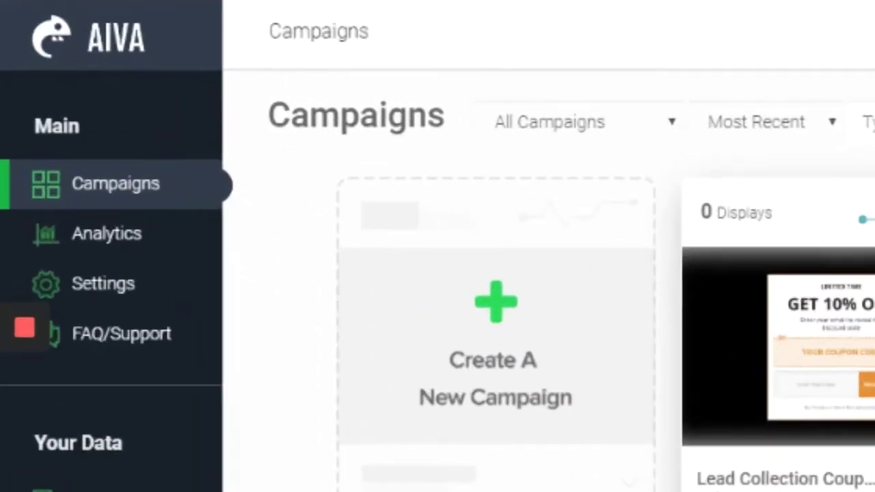
left_click(98, 241)
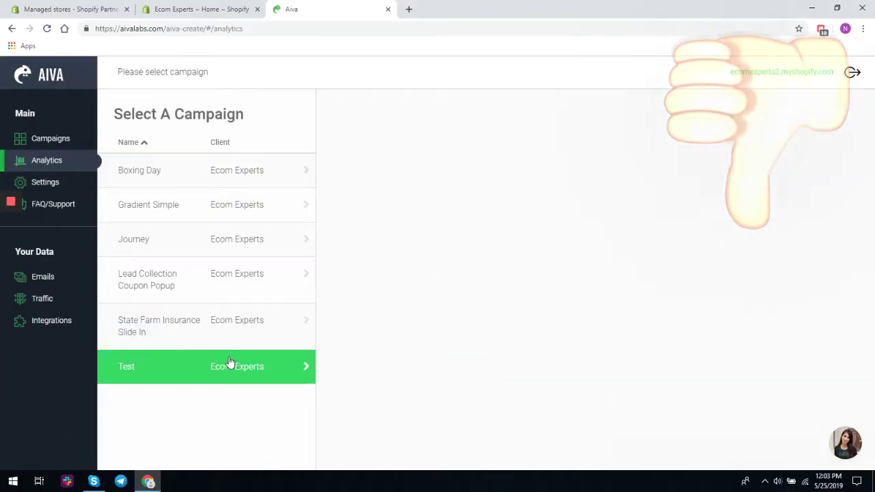
- Review the Test campaign's analytics: 13 unique visitors, 22 displays and 0 conversions
left_click(230, 363)
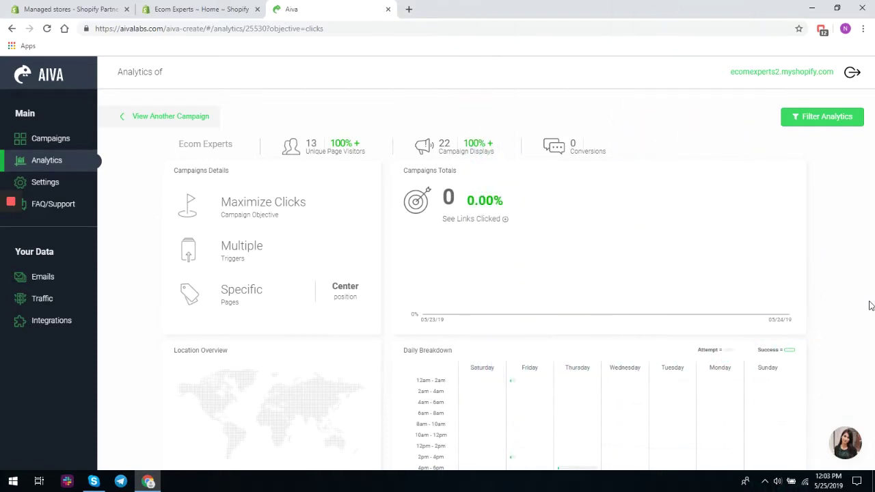
scroll(872, 301, "down", 5)
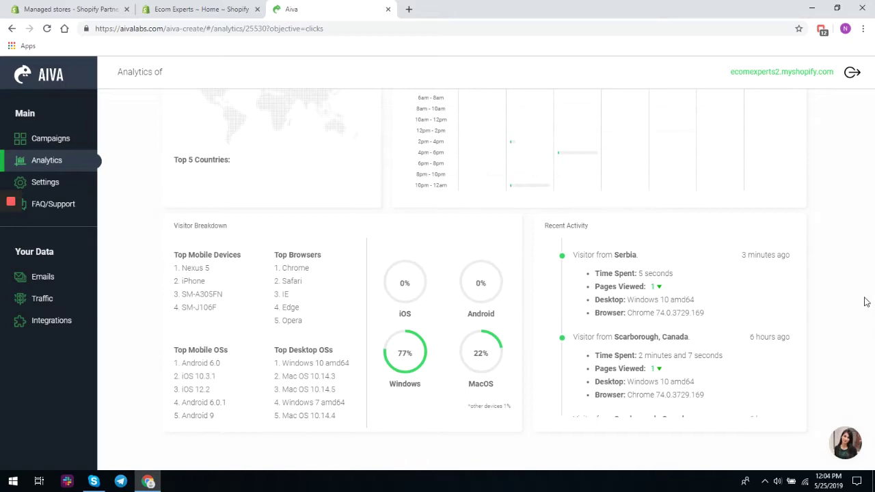
scroll(874, 293, "up", 5)
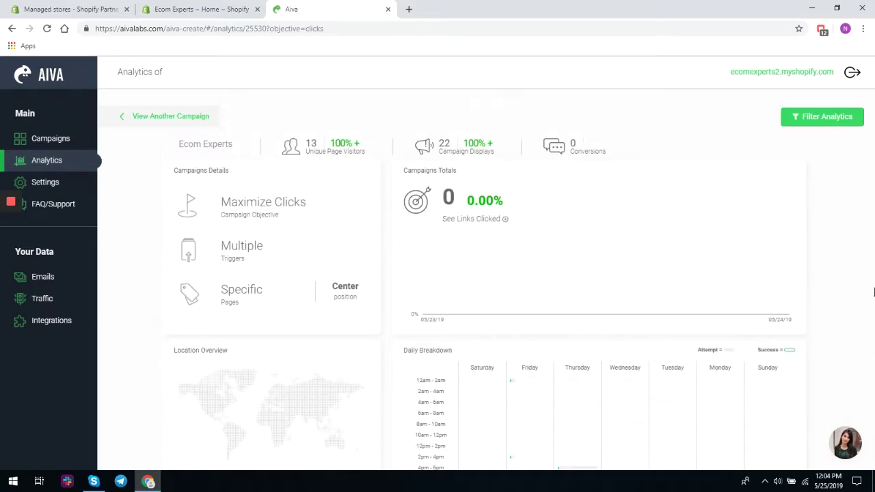
scroll(874, 292, "down", 3)
scroll(874, 293, "down", 3)
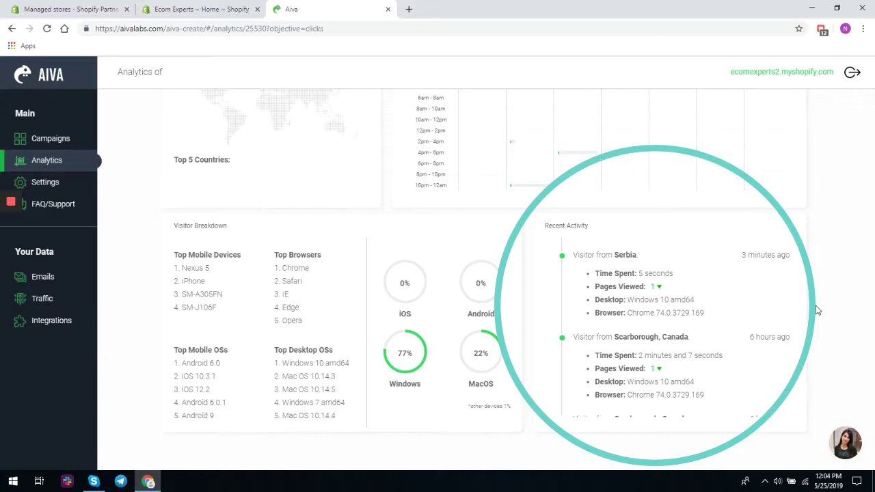
scroll(817, 305, "up", 5)
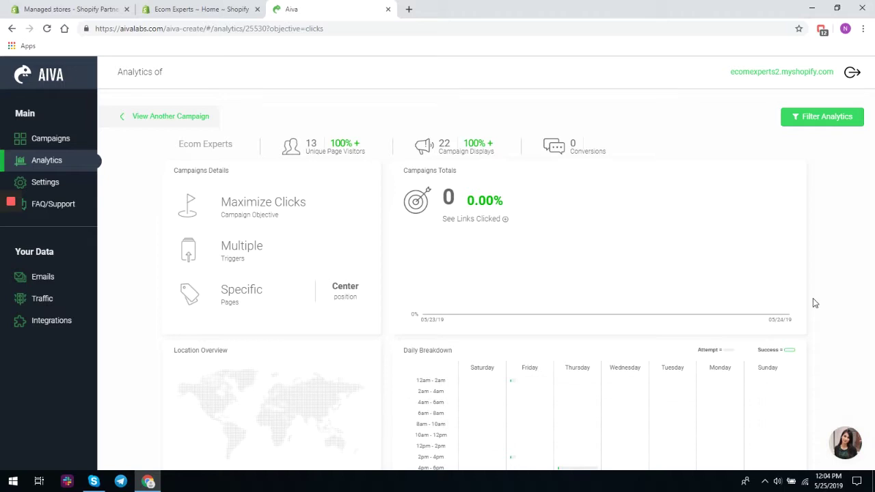
left_click(851, 436)
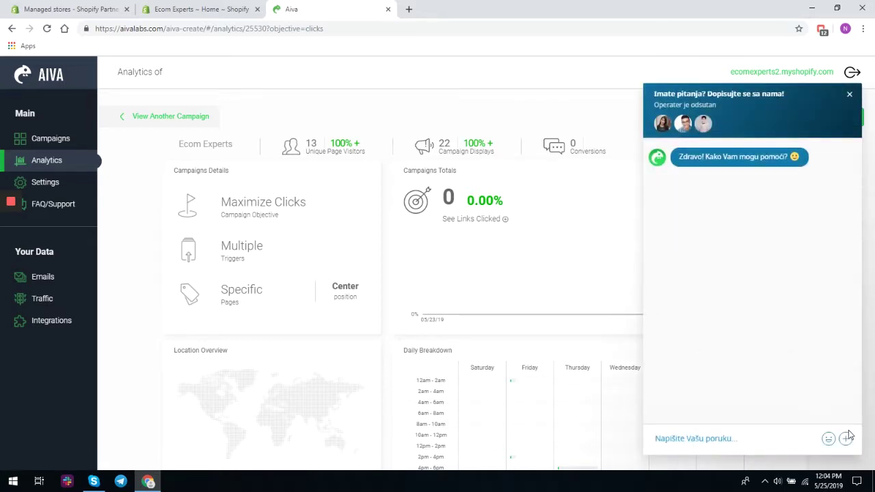
- Browse the AIVA Academy support knowledge base after closing the support chat panel
left_click(68, 212)
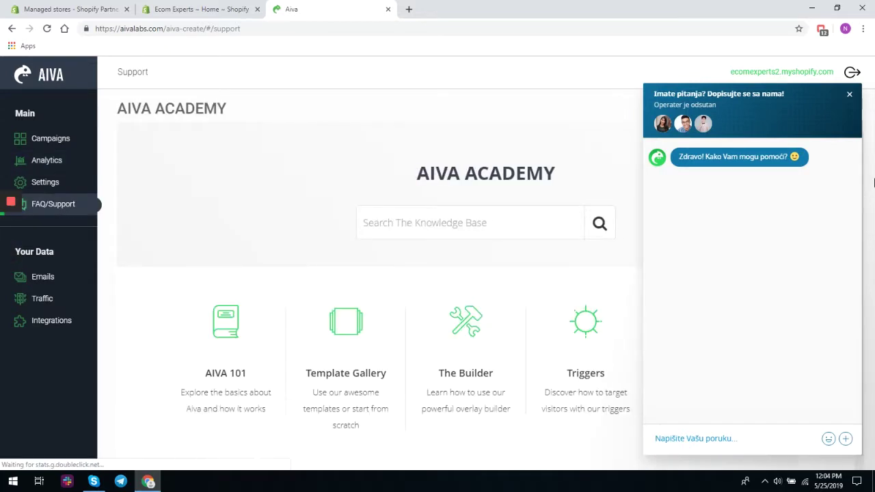
left_click(850, 94)
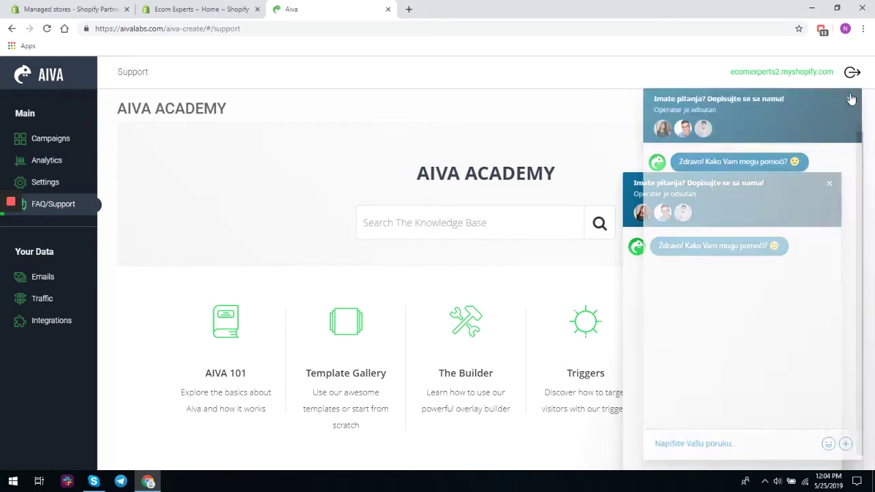
left_click(830, 182)
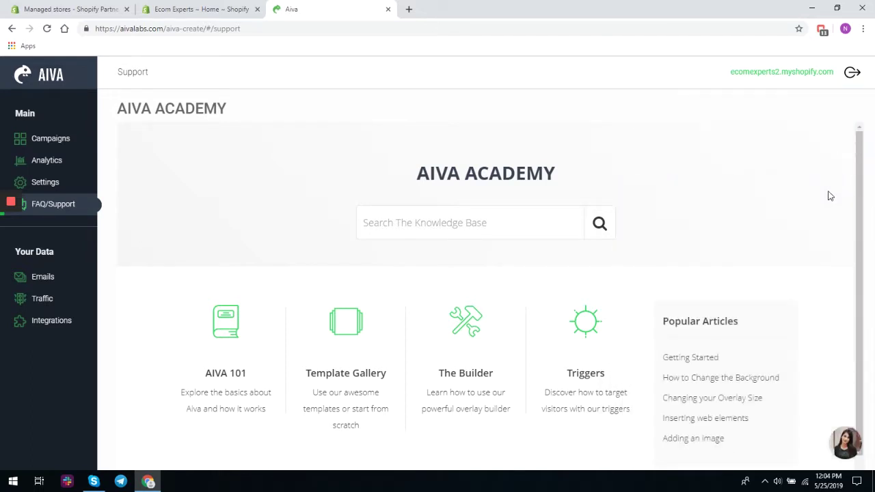
scroll(826, 240, "down", 3)
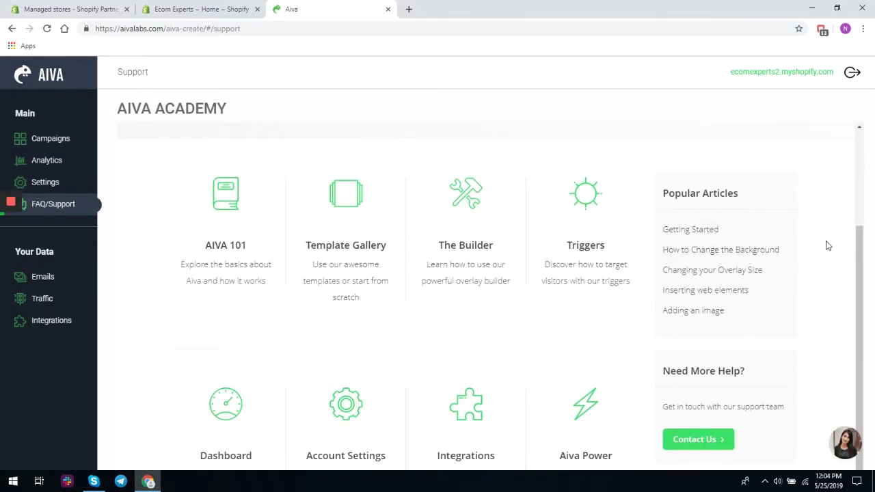
scroll(827, 245, "up", 2)
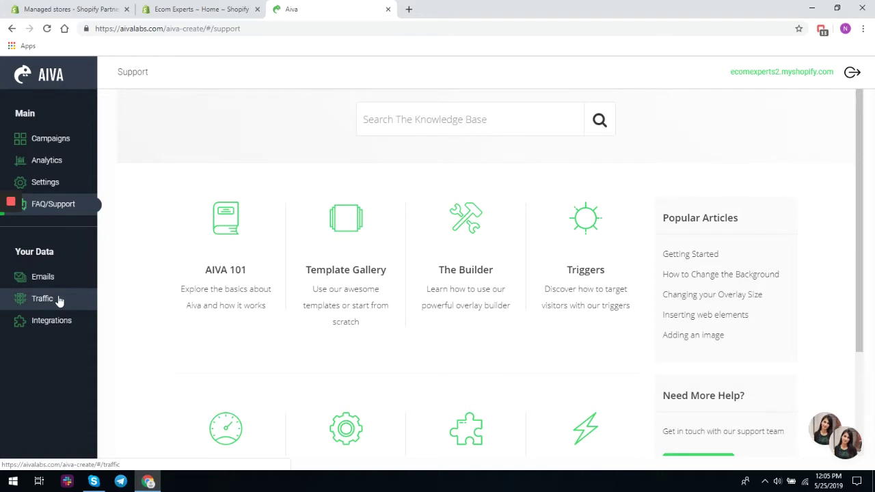
left_click(59, 321)
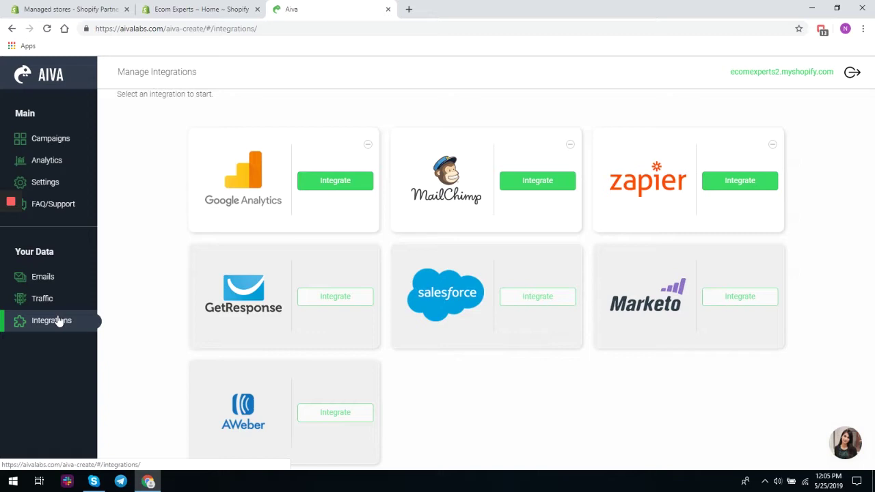
- Leave the integrations list for the Traffic visitor log
left_click(59, 301)
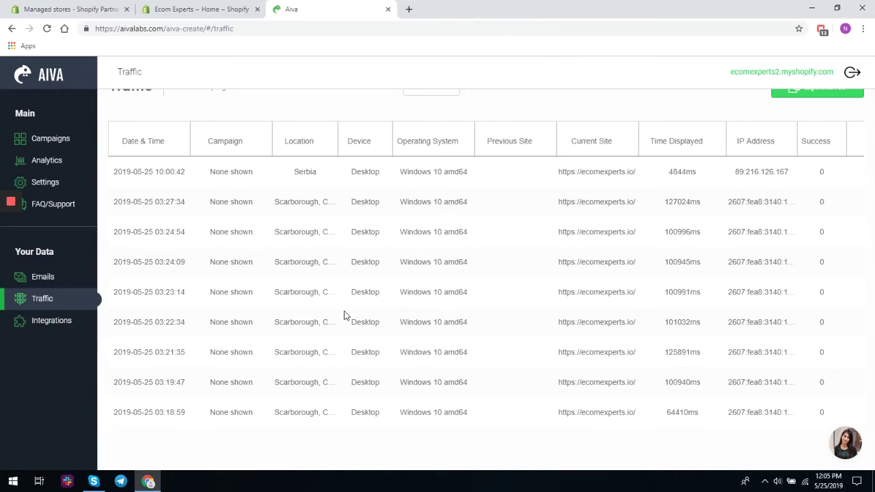
- Scroll through the Traffic table of 2019-05-25 desktop Windows 10 visits to ecomexperts.io
scroll(345, 315, "down", 3)
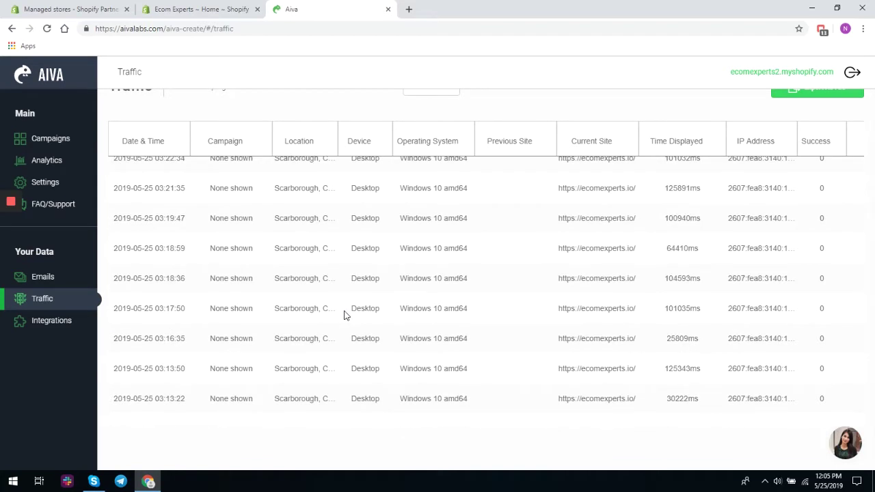
scroll(345, 315, "up", 3)
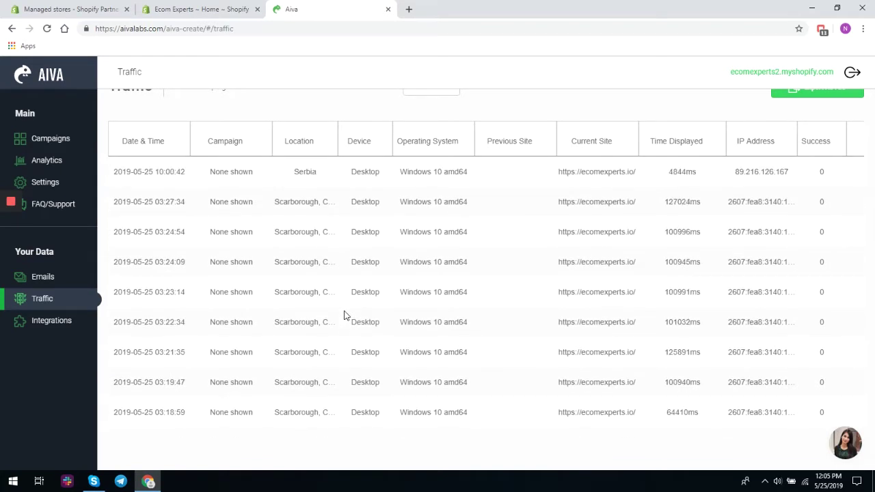
- Return to the Campaigns list showing Lead Collection Coupon, Test and Boxing Day at 0 displays
left_click(72, 143)
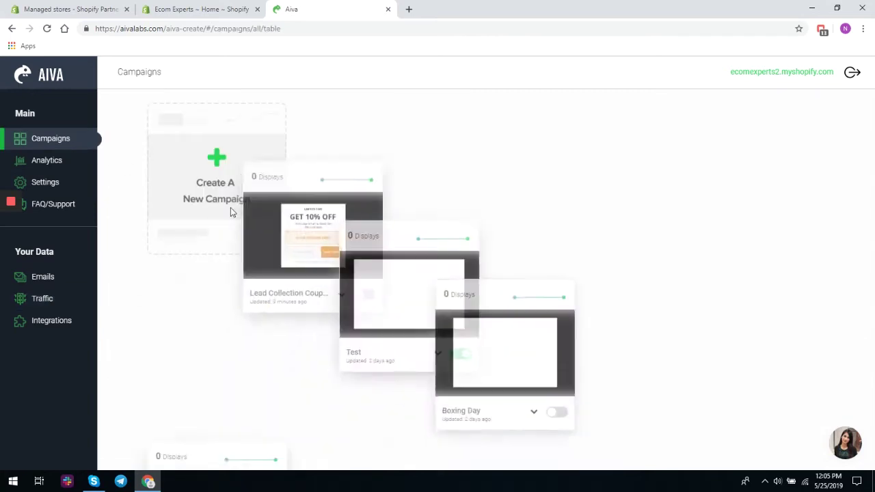